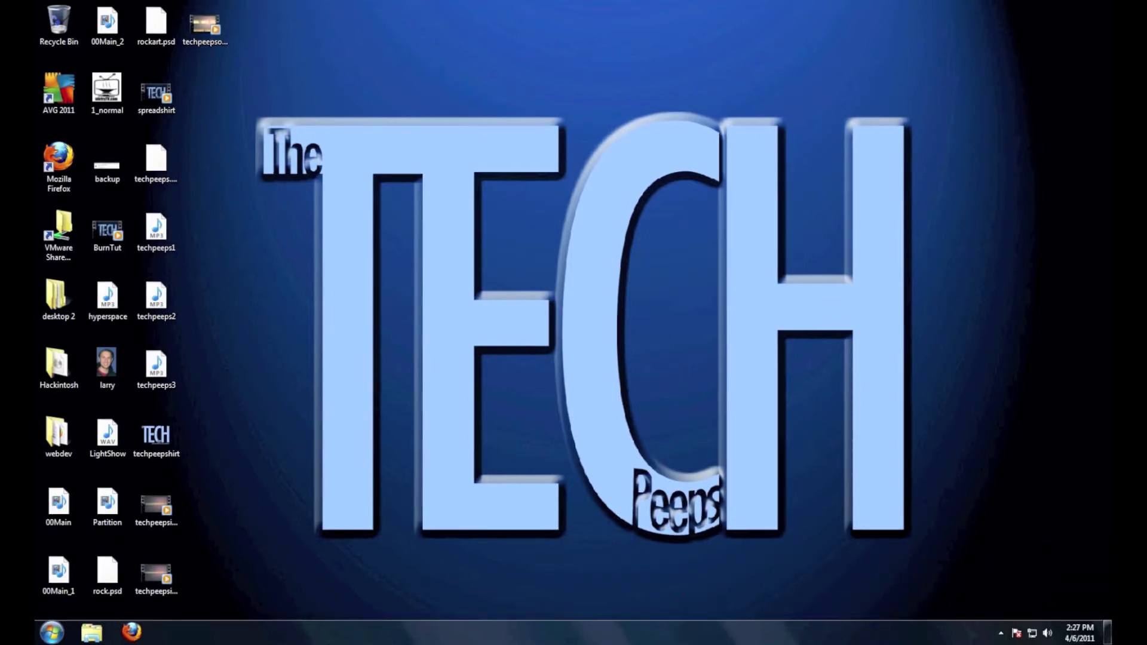
# Launch Firefox, search Google for 'firefox' and open Mozilla's Firefox 4 page
pyautogui.click(131, 632)
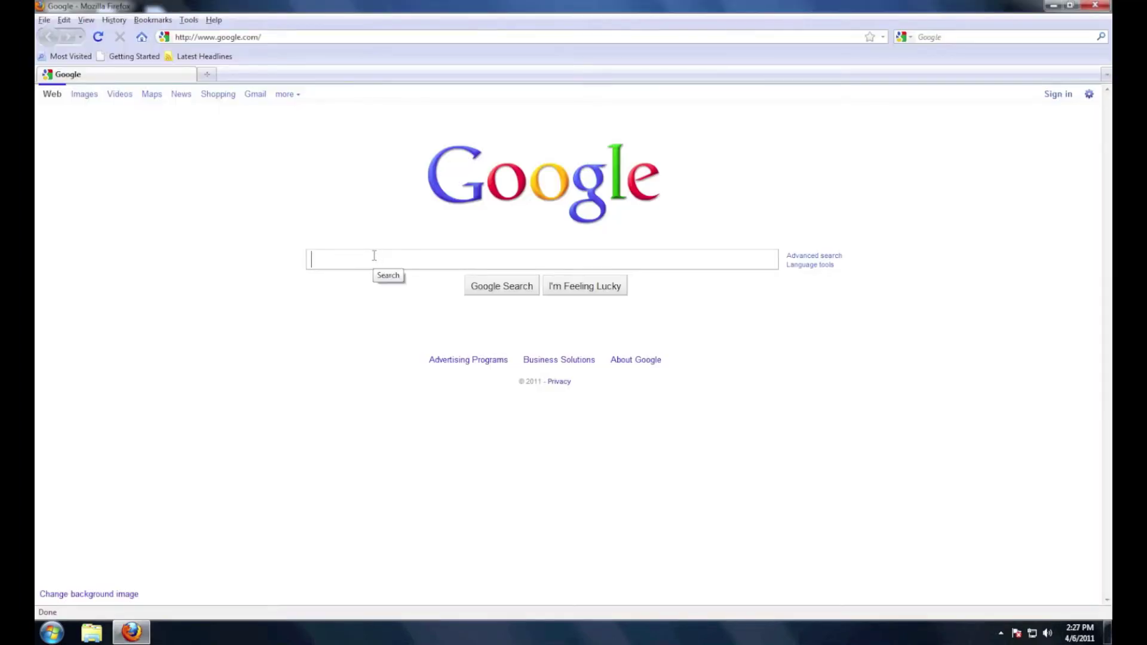
pyautogui.write('firefox')
pyautogui.press('Return')
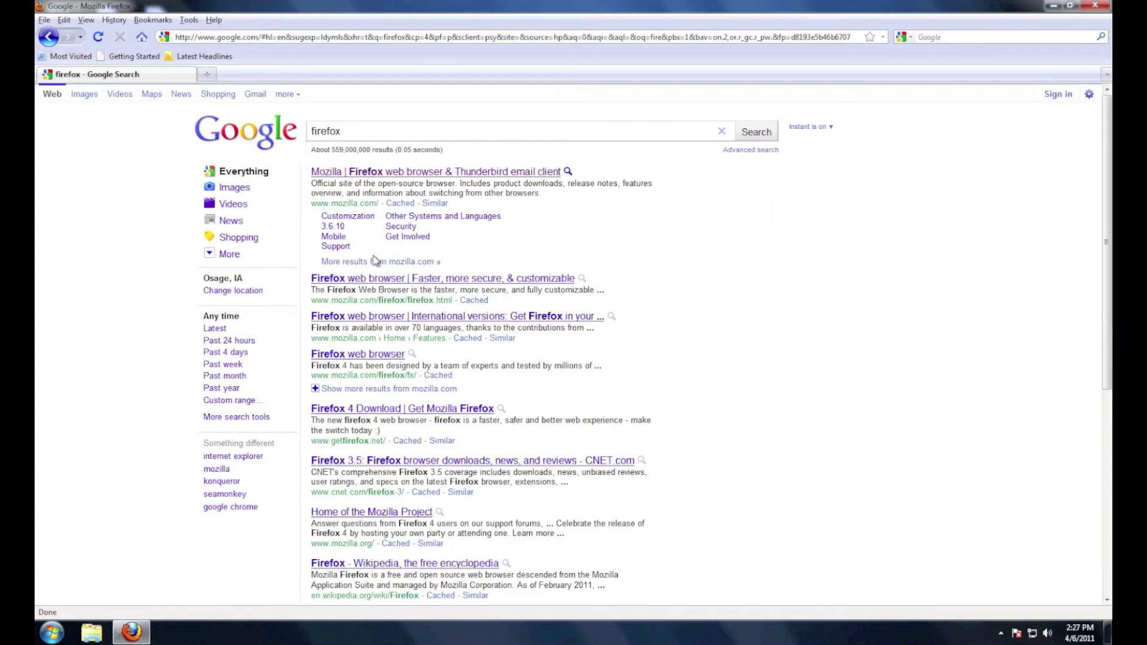
pyautogui.click(369, 178)
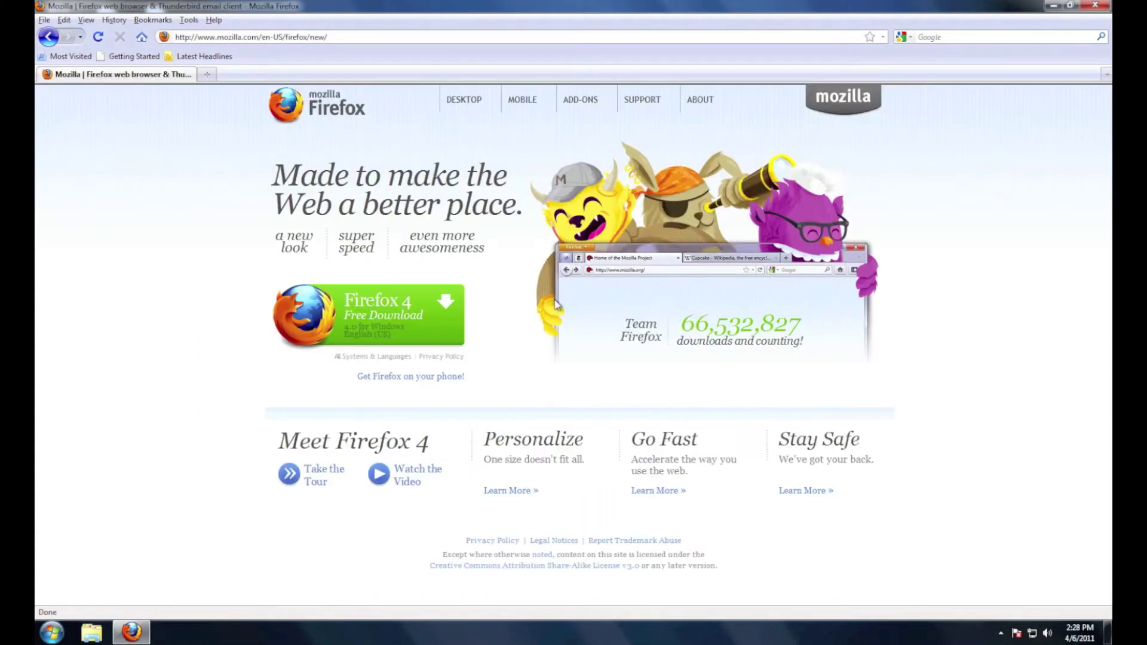
# Download and save Firefox Setup 4.0.exe, then run the installer
pyautogui.click(412, 322)
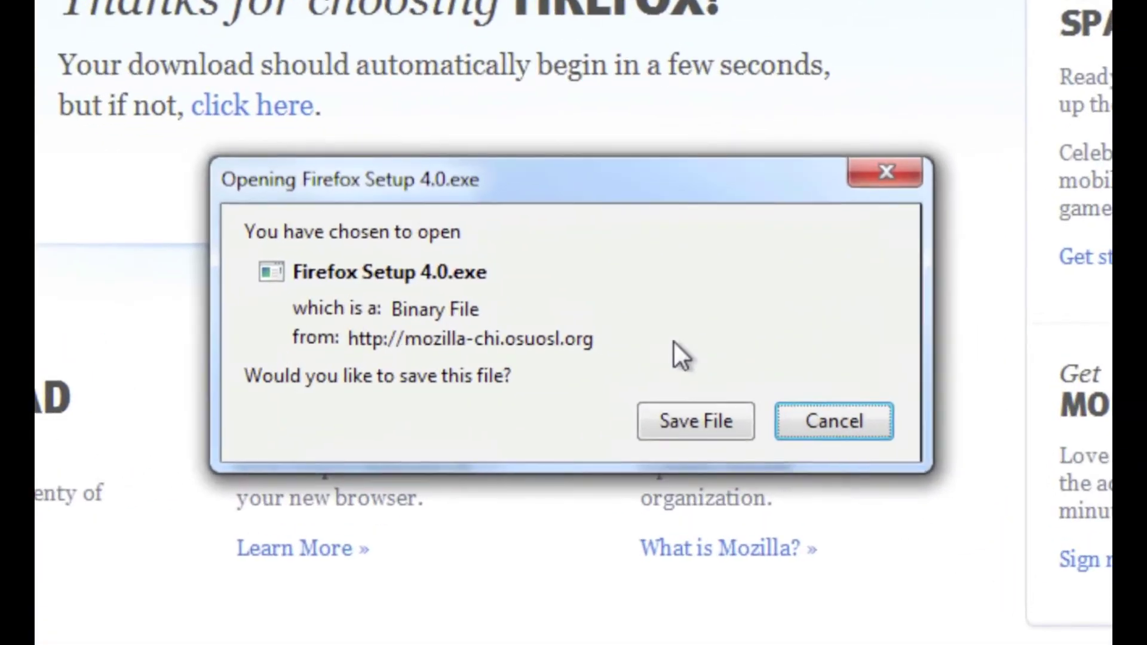
pyautogui.click(682, 427)
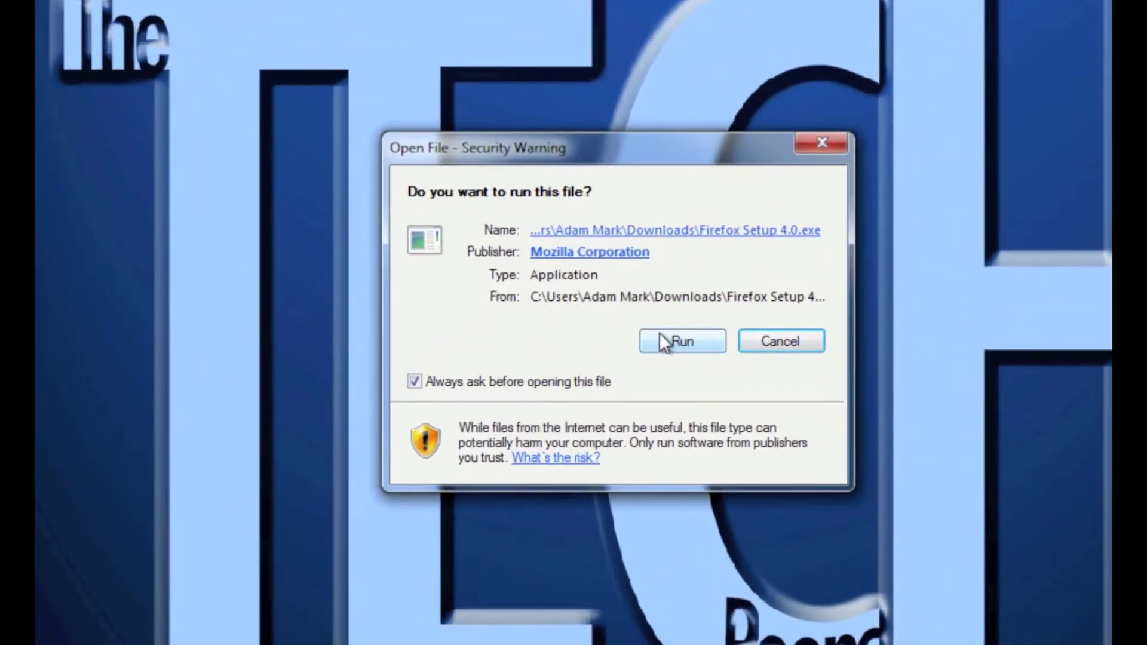
pyautogui.click(686, 341)
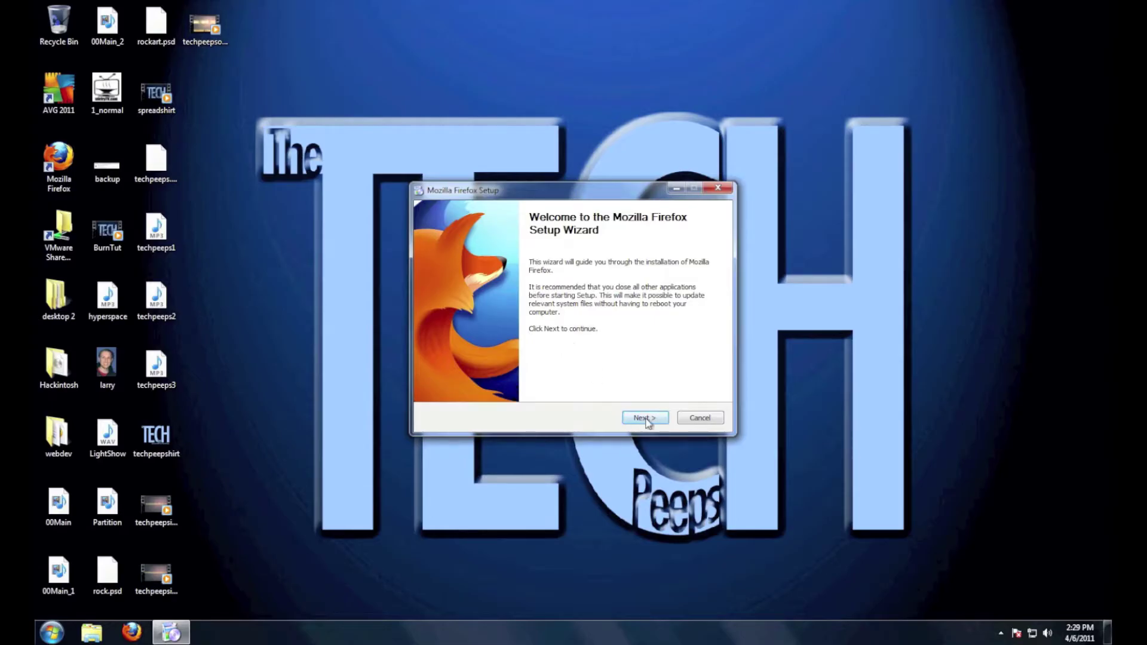
# Install Firefox 4 with the Standard setup type and launch it on finishing
pyautogui.click(647, 420)
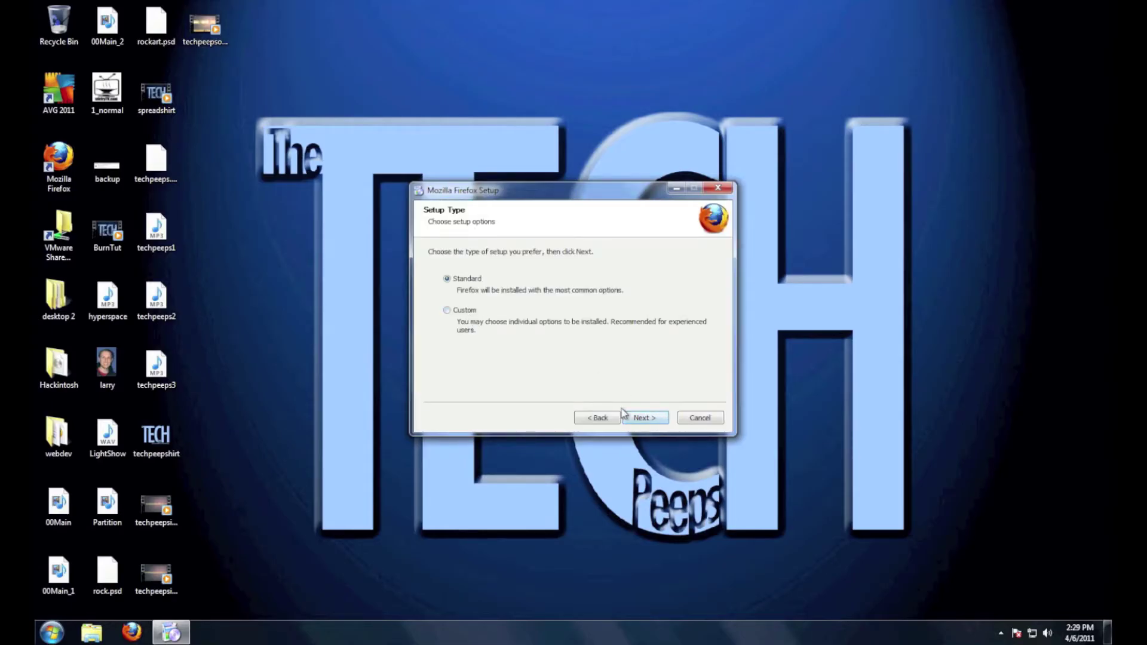
pyautogui.click(642, 418)
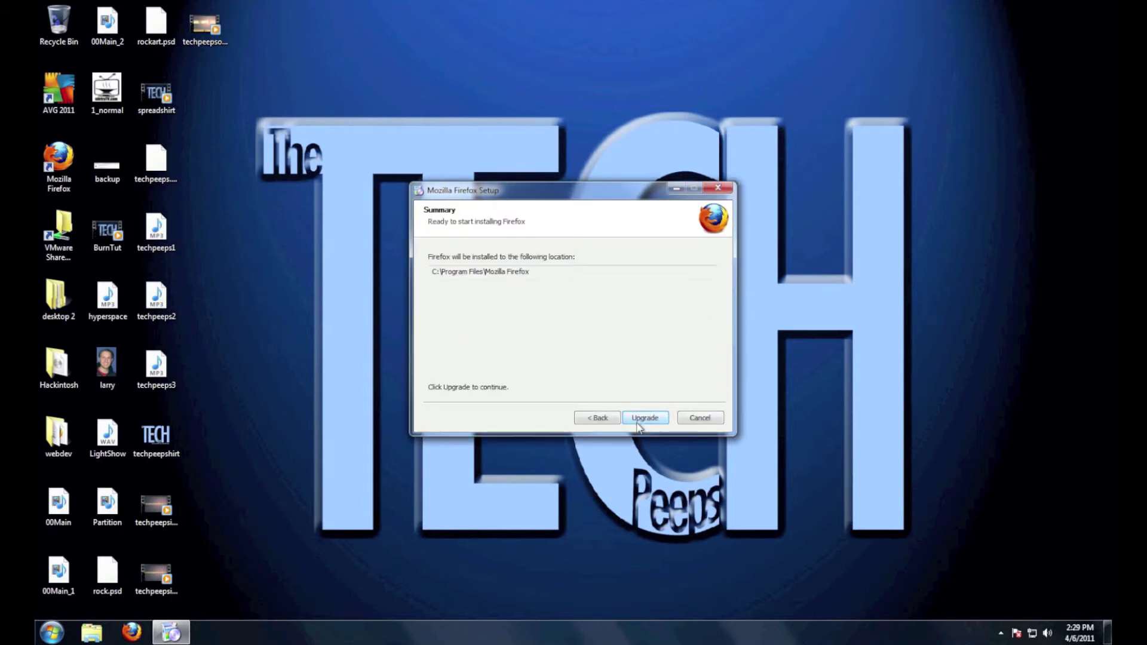
pyautogui.click(644, 418)
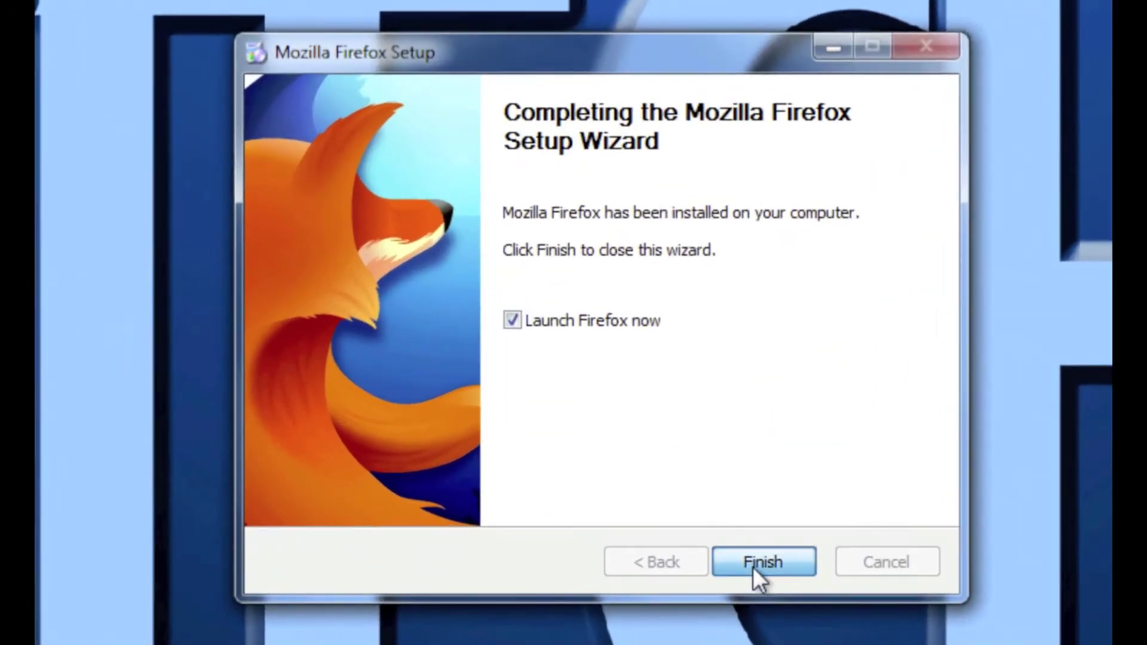
pyautogui.click(755, 565)
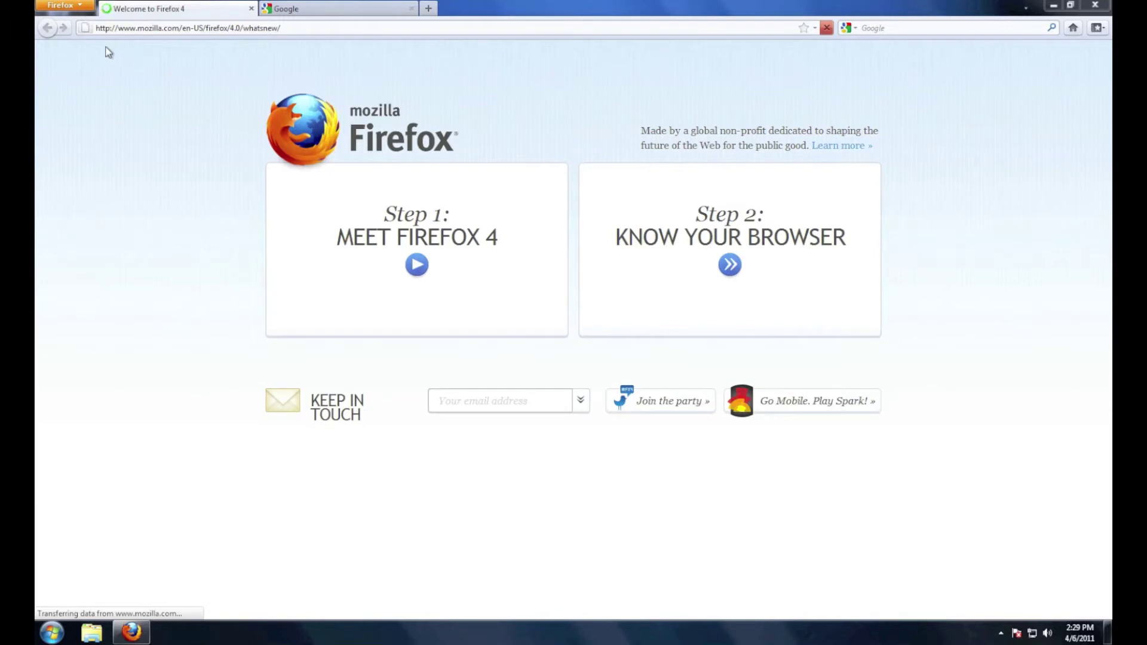
# Go to Options > Sync and start Set Up Firefox Sync
pyautogui.click(82, 5)
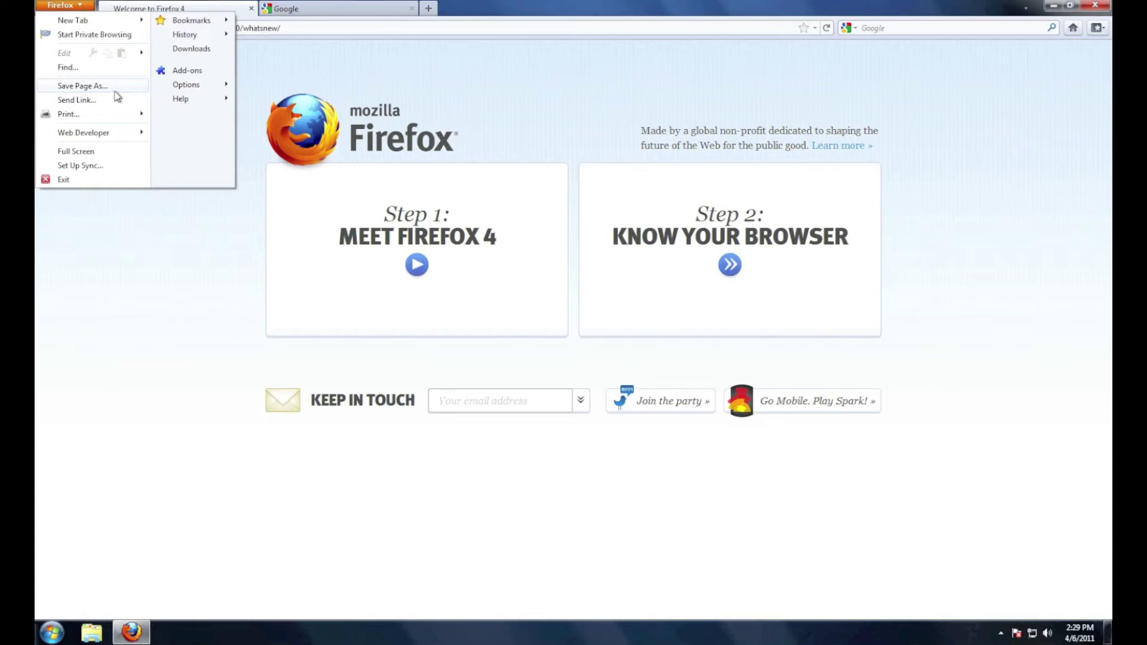
pyautogui.click(201, 88)
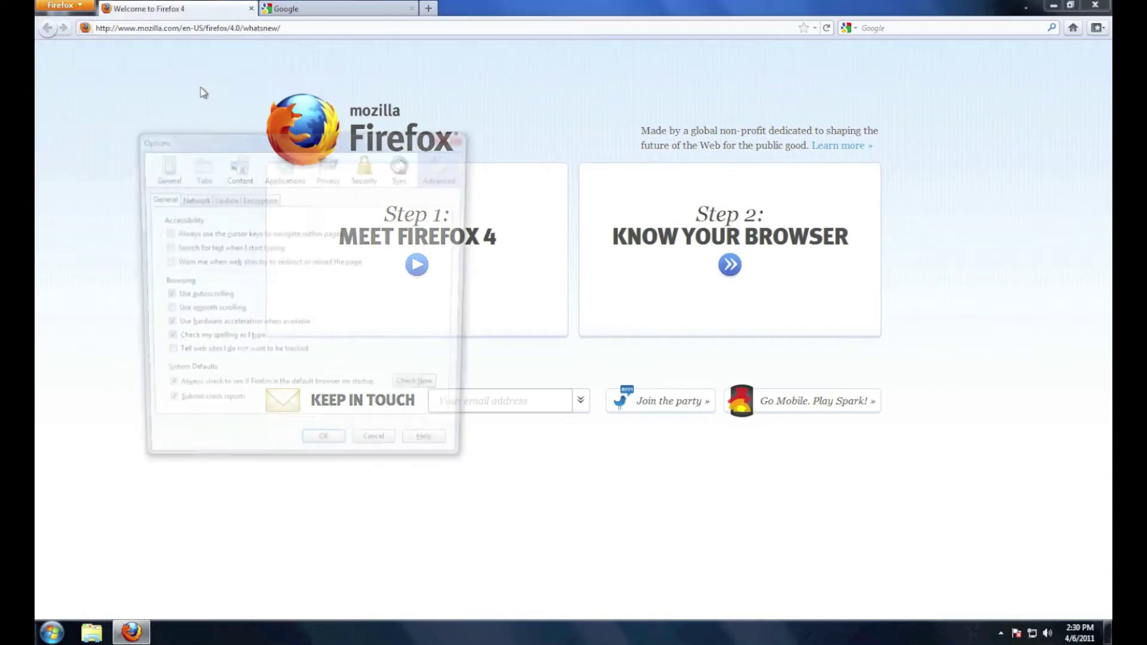
pyautogui.click(398, 169)
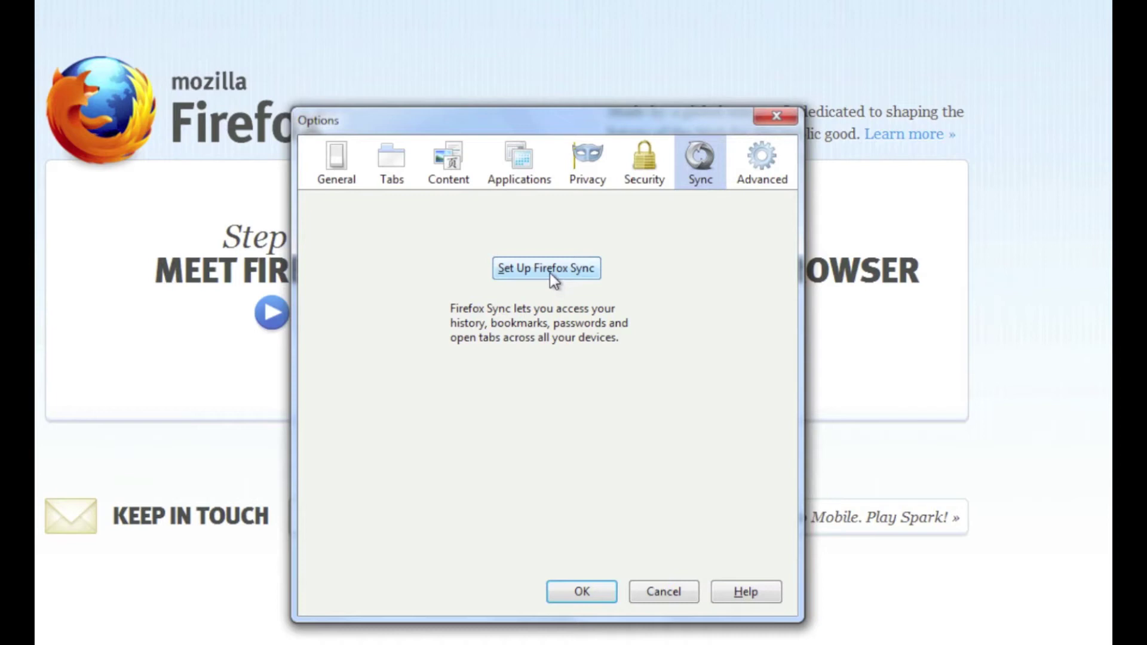
pyautogui.click(550, 274)
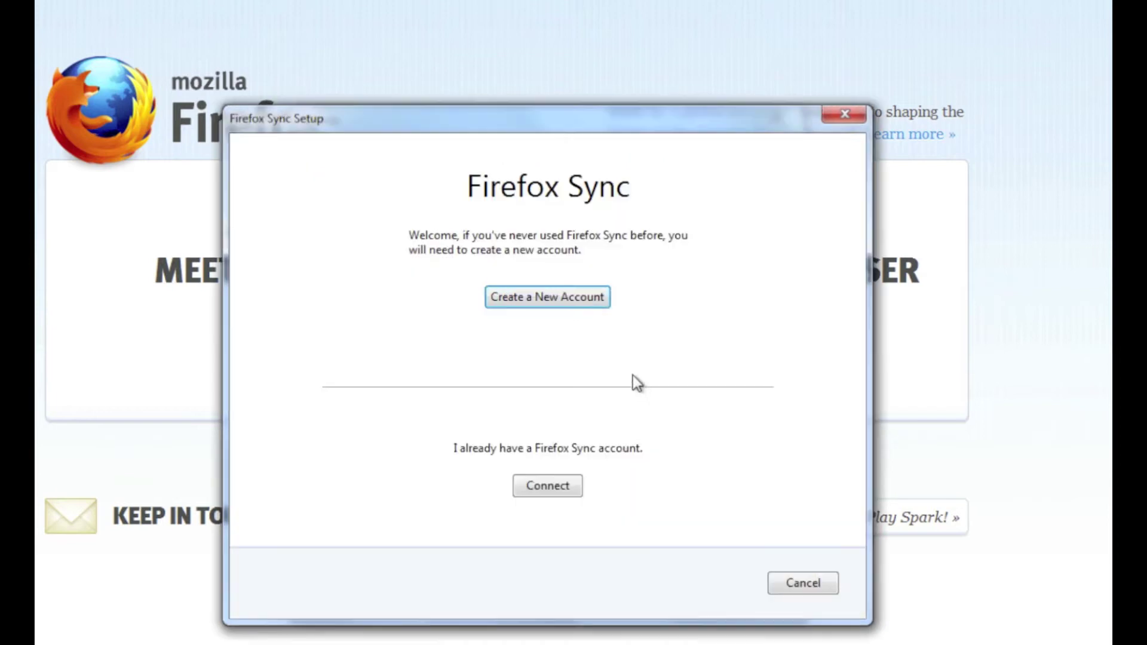
# Skip the new-account option and connect to an existing Firefox Sync account
pyautogui.click(545, 299)
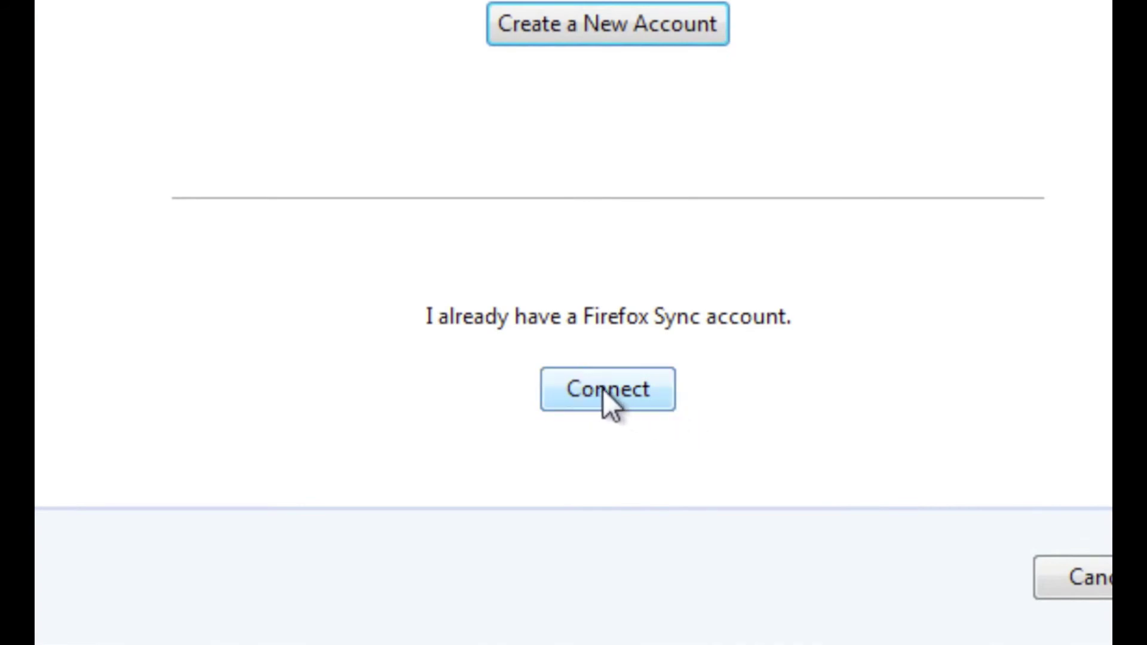
pyautogui.click(604, 389)
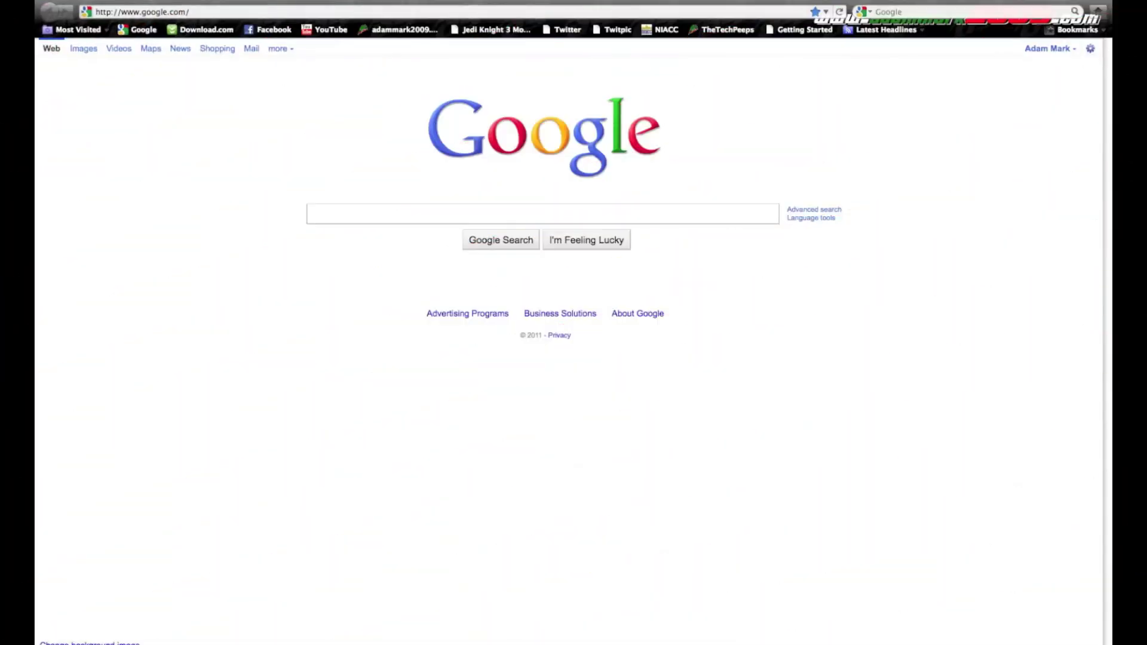
# On the Mac, add a device in Sync preferences by entering the Windows pairing code
pyautogui.press('super+comma')
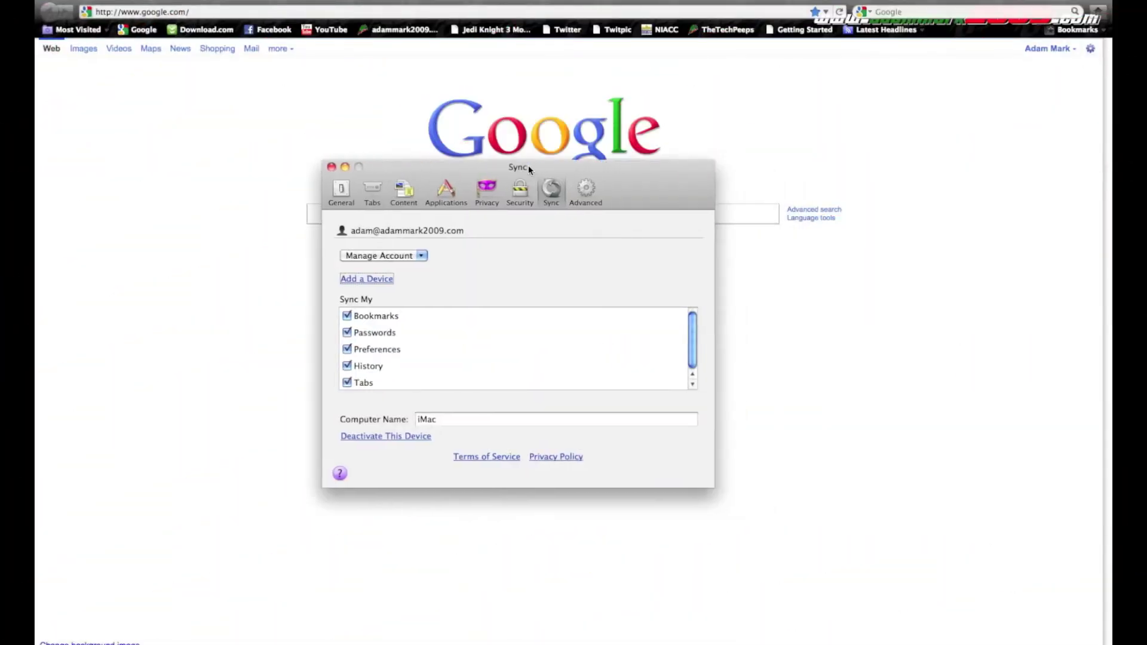
pyautogui.moveTo(528, 165); pyautogui.dragTo(641, 179)
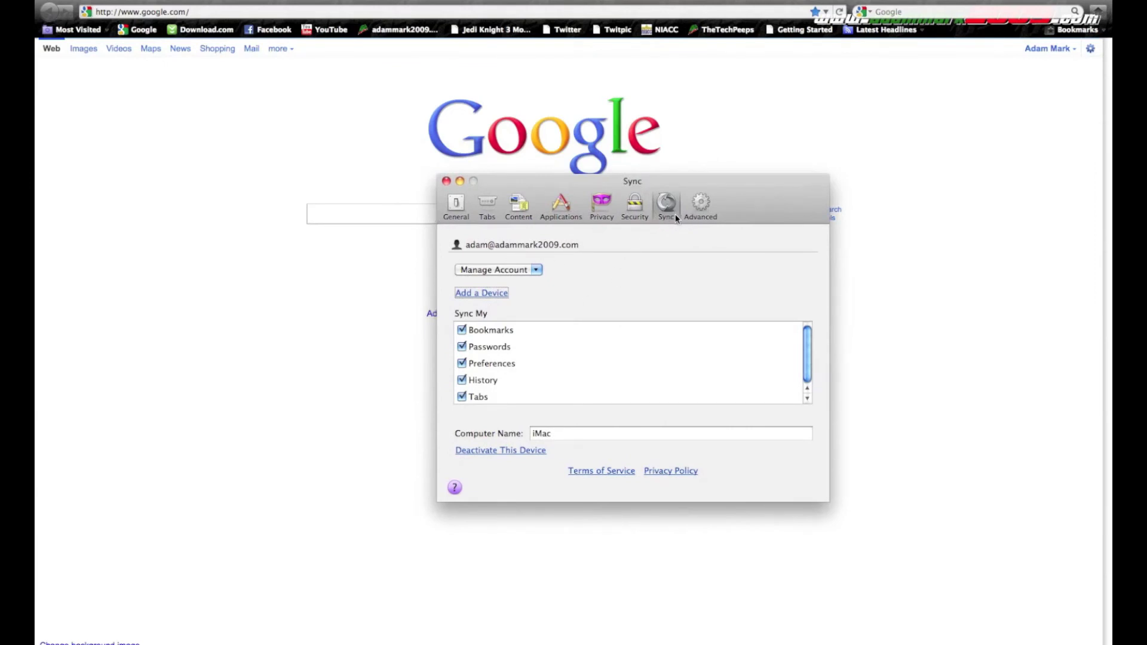
pyautogui.click(473, 294)
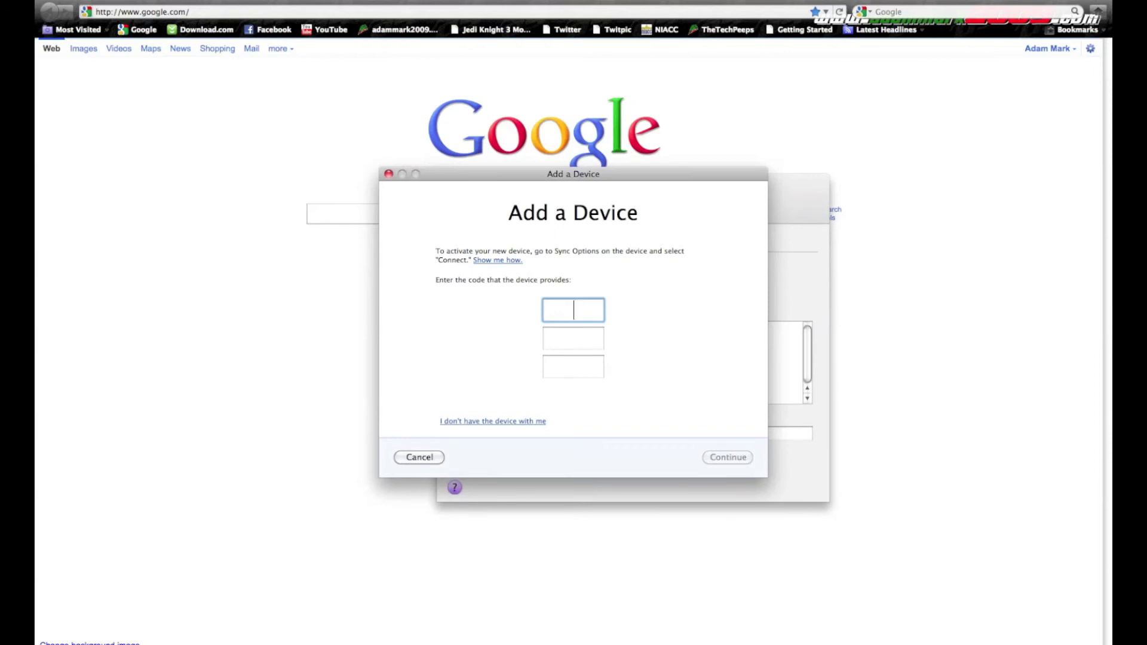
pyautogui.write('3thmjk3tii49')
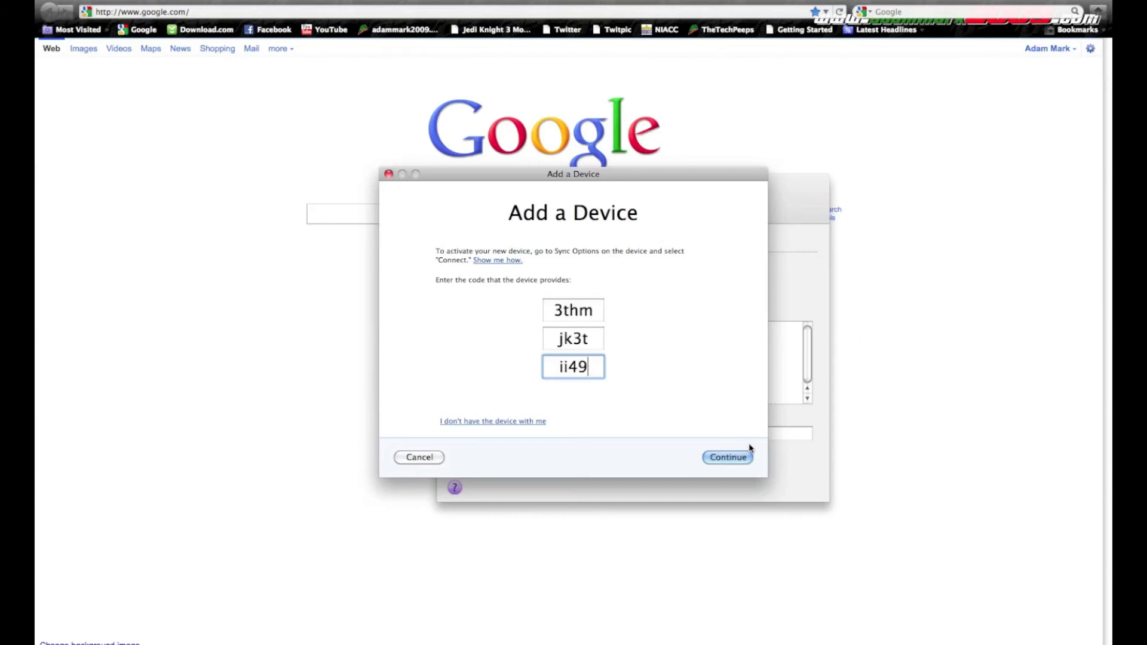
pyautogui.click(740, 459)
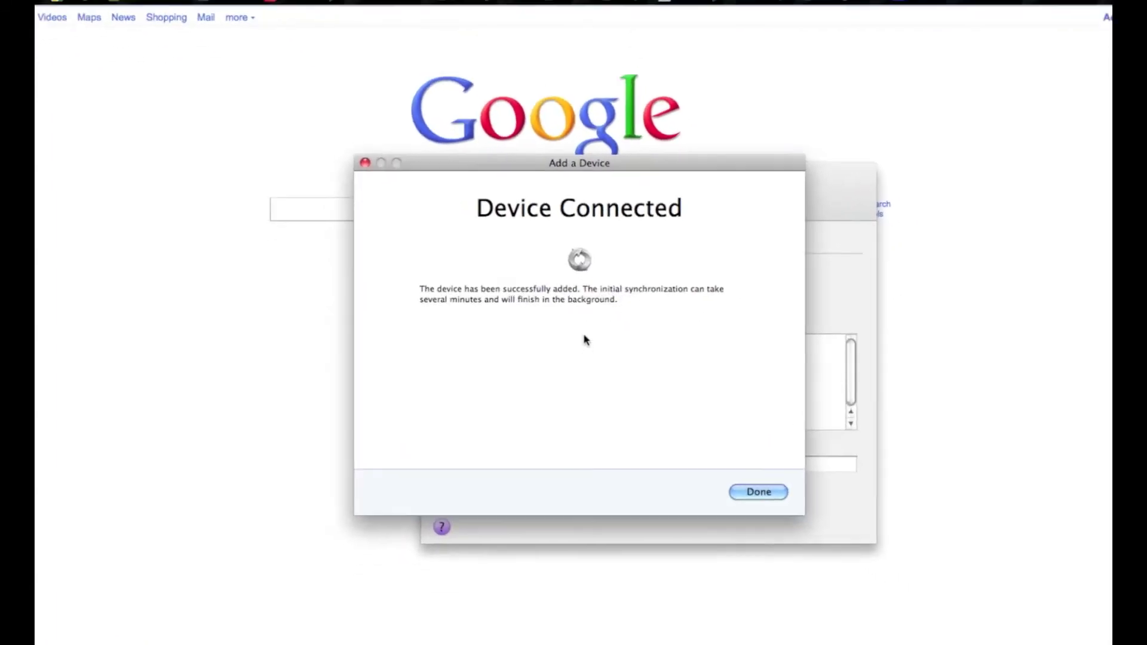
pyautogui.click(757, 492)
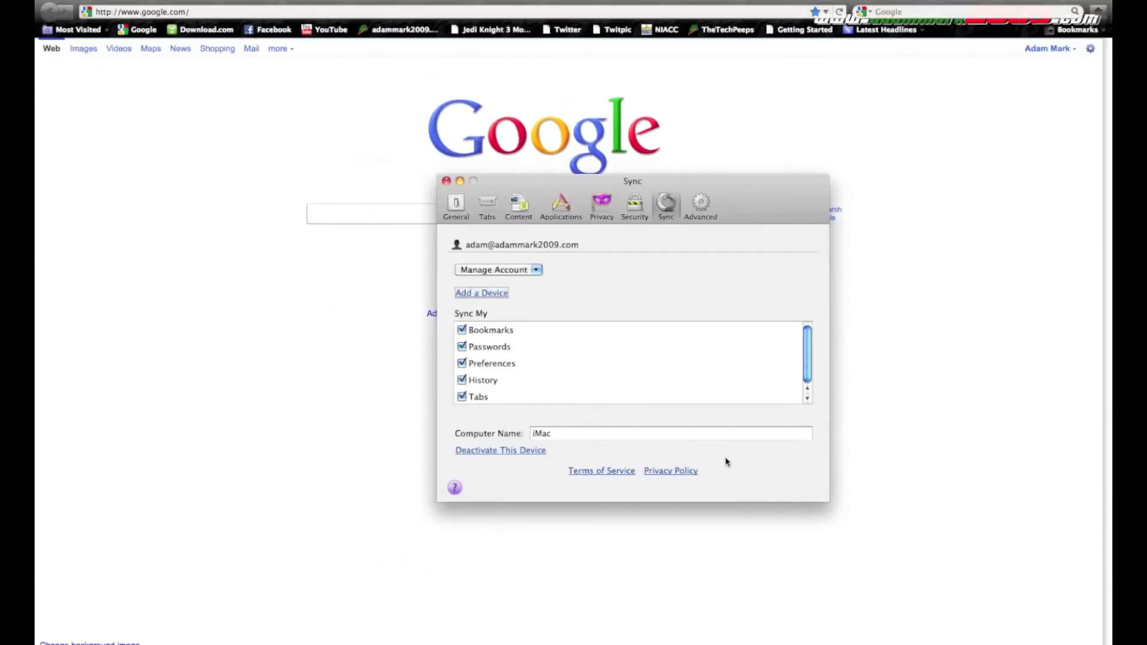
# Close the Mac Sync preferences and finish the Sync setup on Windows
pyautogui.click(446, 181)
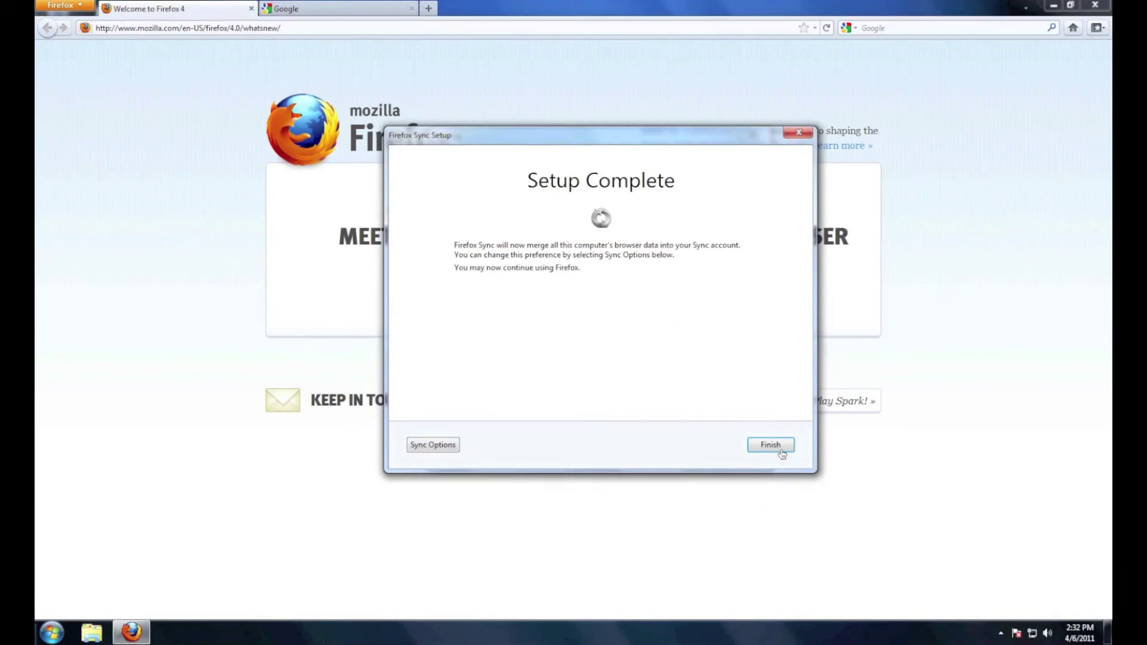
pyautogui.click(778, 448)
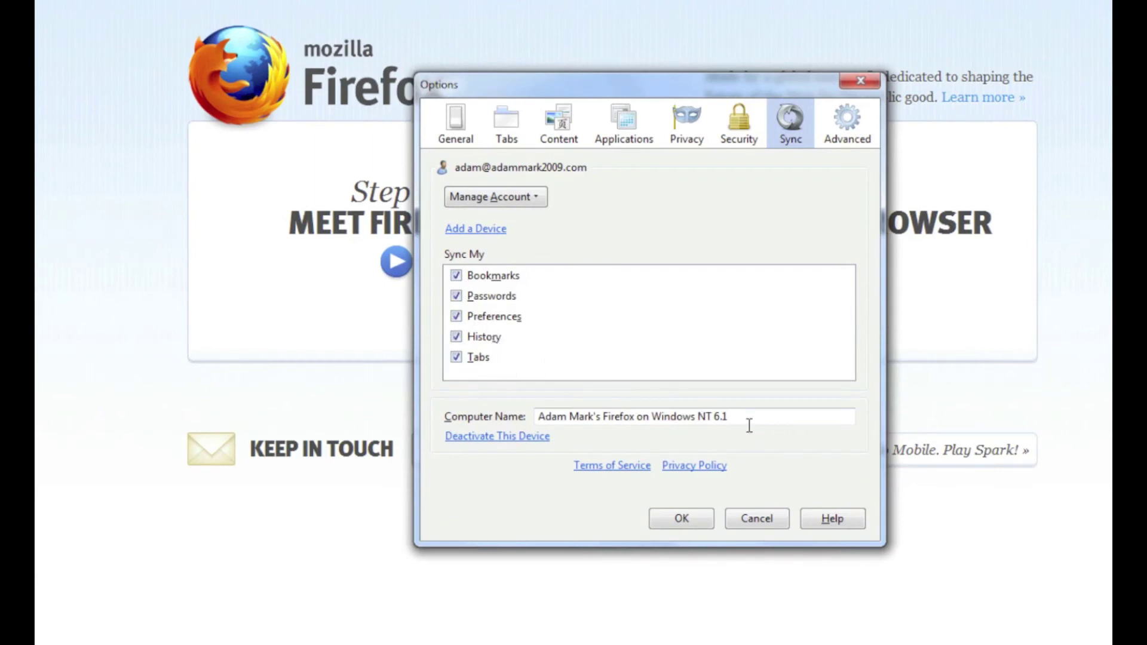
# Replace the existing Sync computer name with 'iMac Win 7'
pyautogui.moveTo(748, 421); pyautogui.dragTo(456, 418)
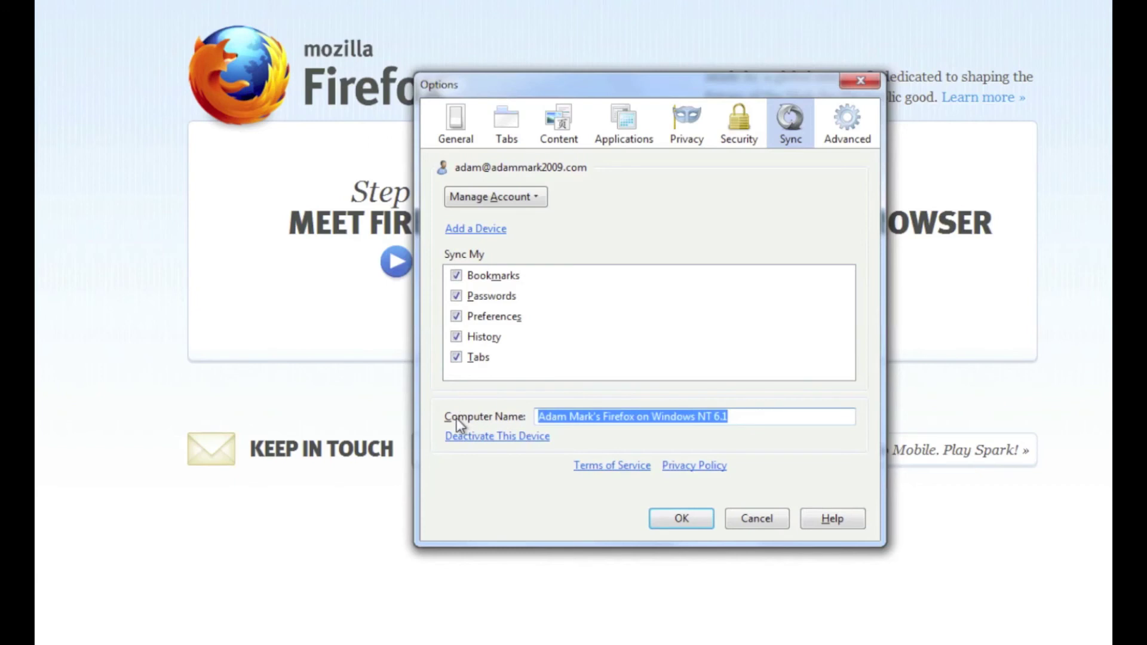
pyautogui.press('BackSpace')
pyautogui.write('iMac ')
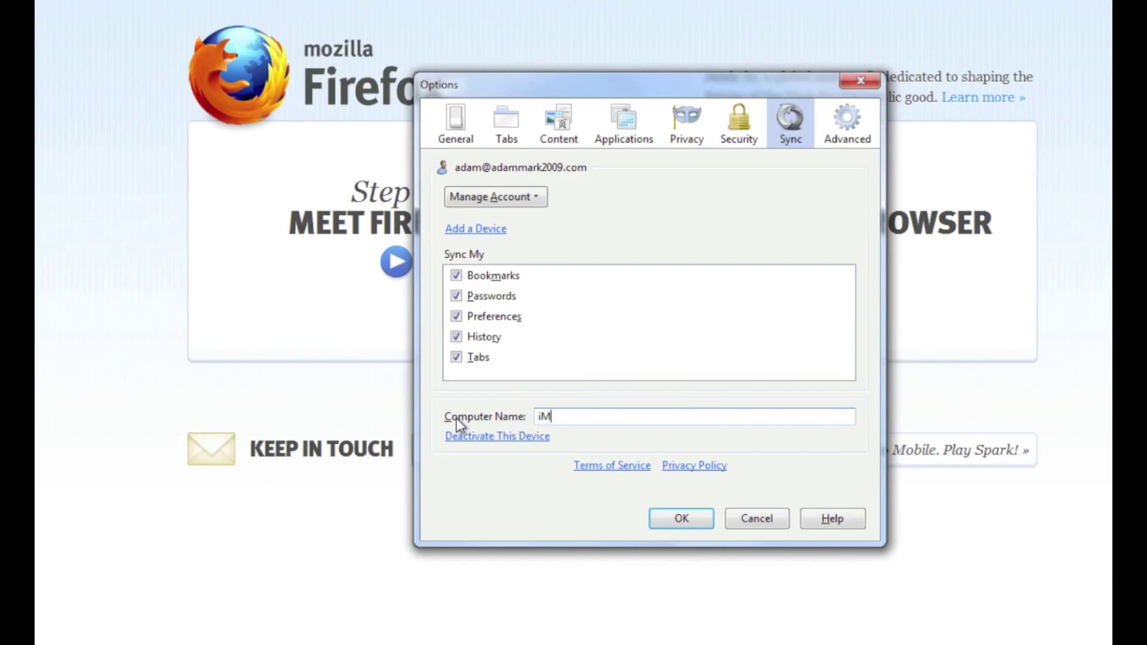
pyautogui.write('Win 7')
# Confirm the Options dialog with OK to save the new computer name
pyautogui.click(682, 518)
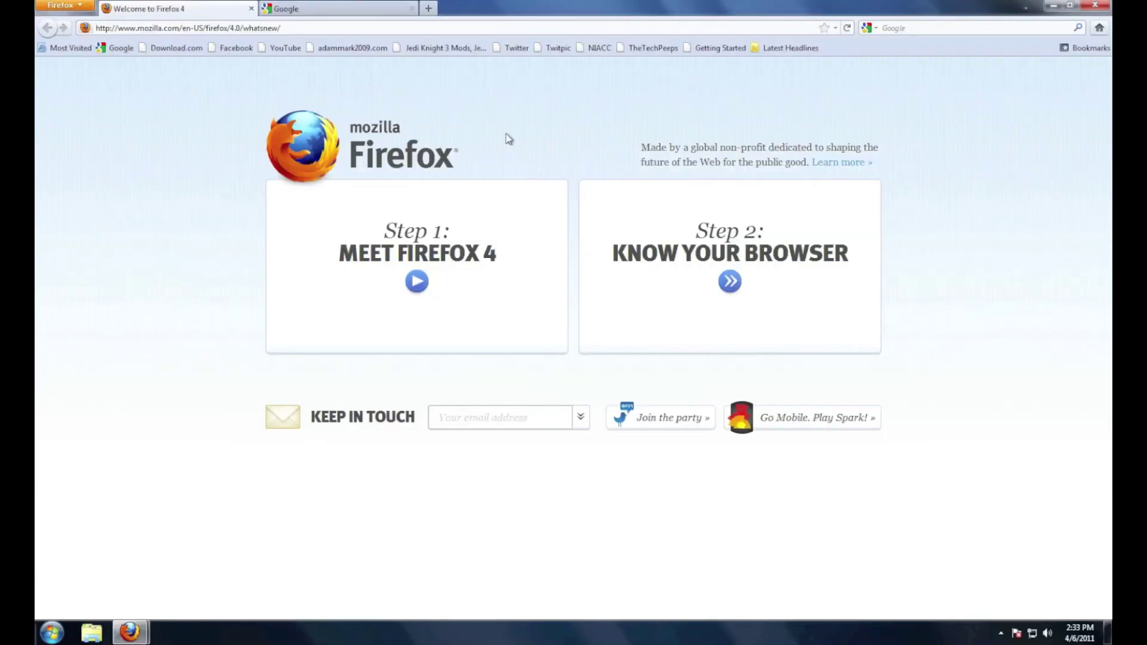